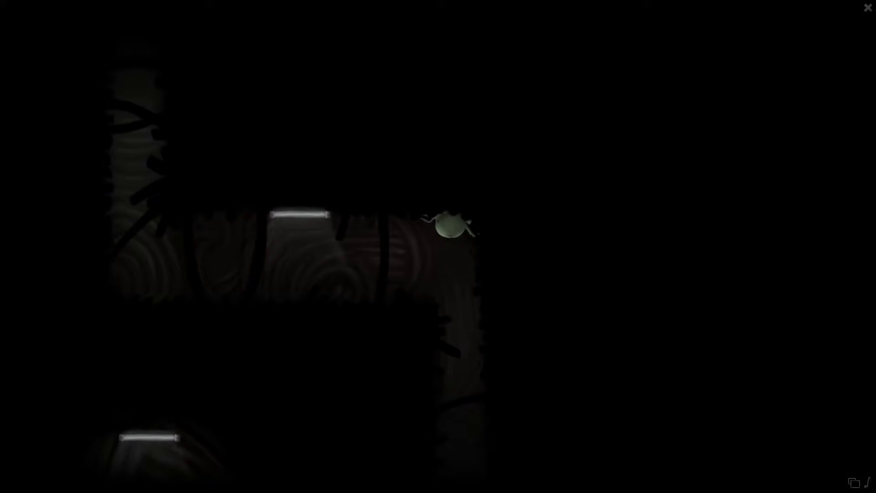
{"action": "key", "text": "Left"}
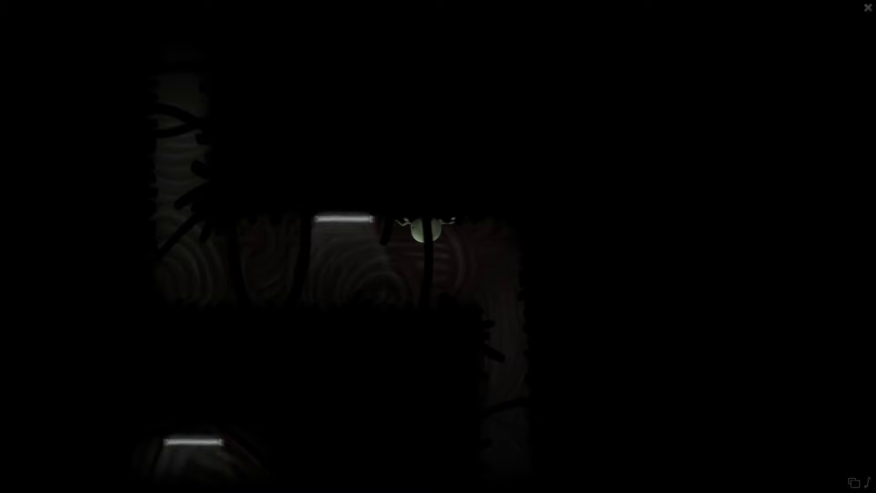
{"action": "key", "text": "Down"}
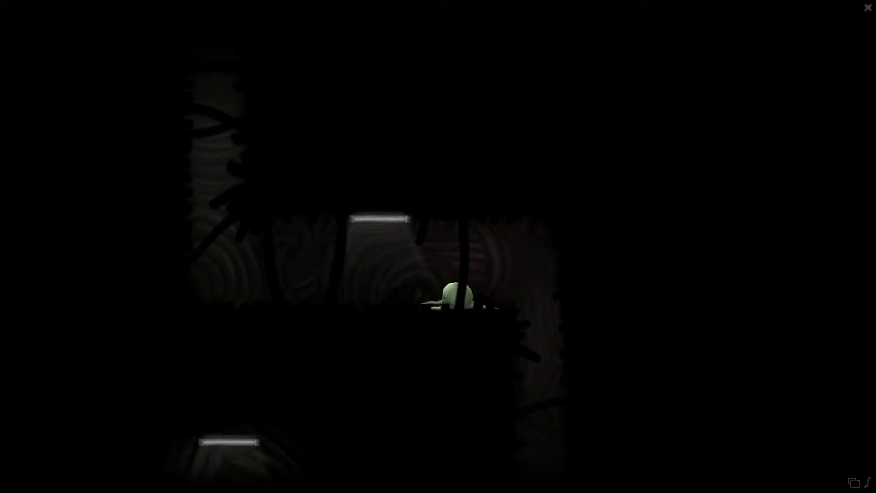
{"action": "key", "text": "Left"}
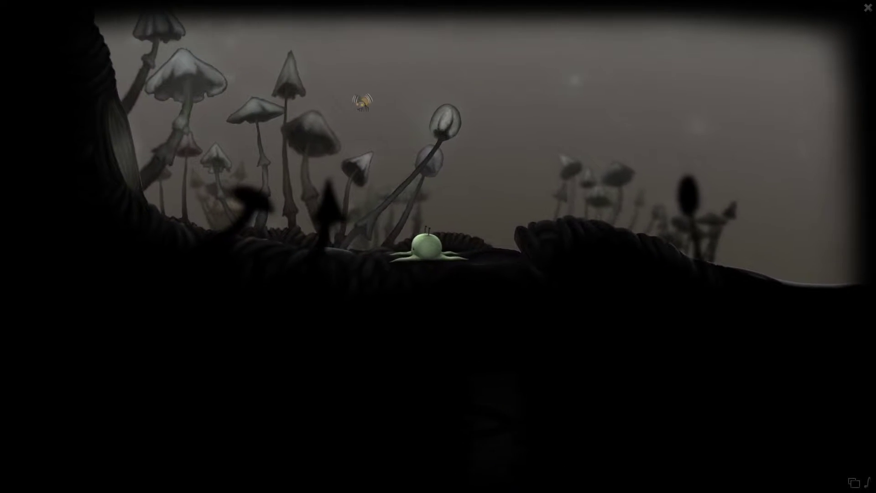
{"action": "key", "text": "Left"}
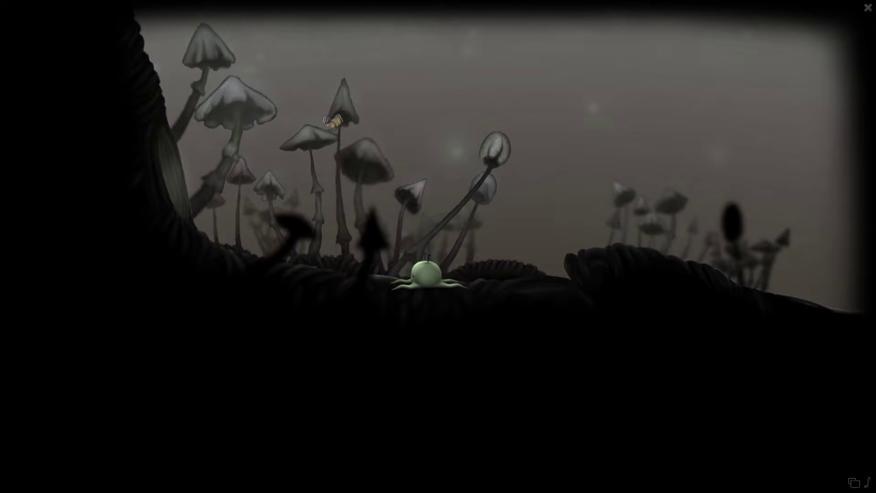
{"action": "key", "text": "Left"}
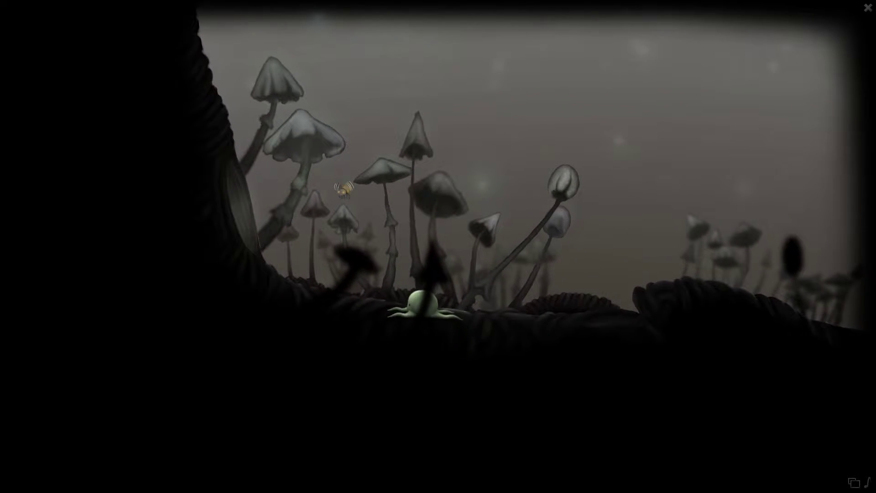